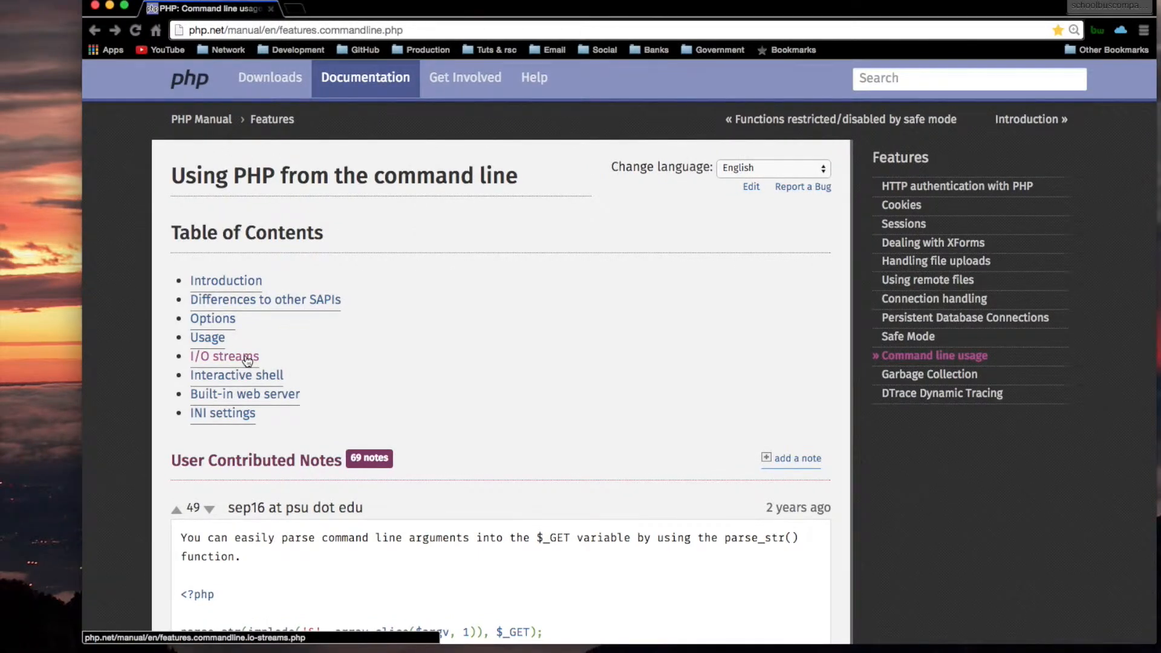
# Go to the Input/output streams page from the command-line usage Table of Contents.
pyautogui.click(246, 361)
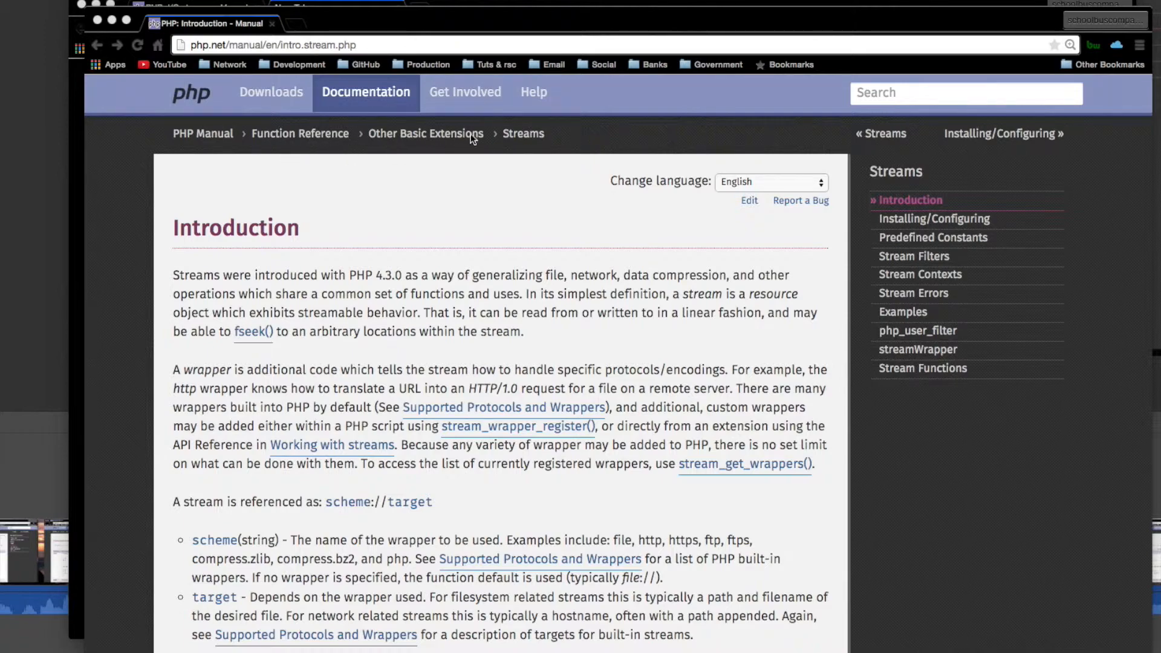
# Go up to the Streams book index and return to its Introduction page.
pyautogui.click(516, 133)
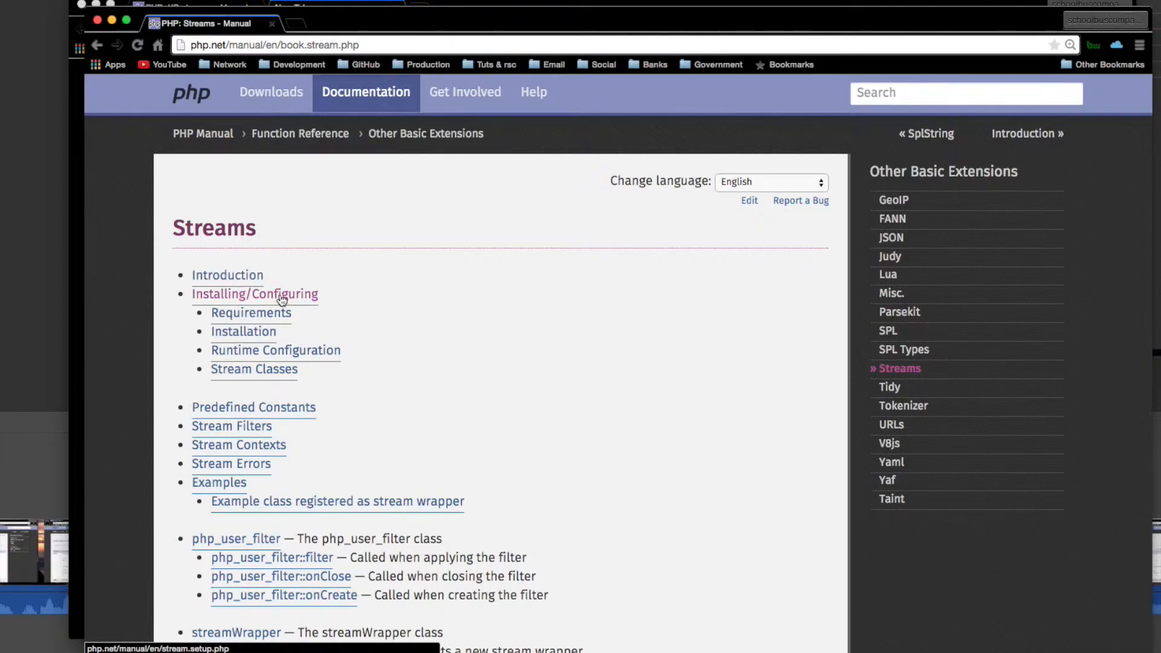
pyautogui.scroll(-1, 656, 215)
pyautogui.scroll(-3, 656, 214)
pyautogui.scroll(-5, 658, 216)
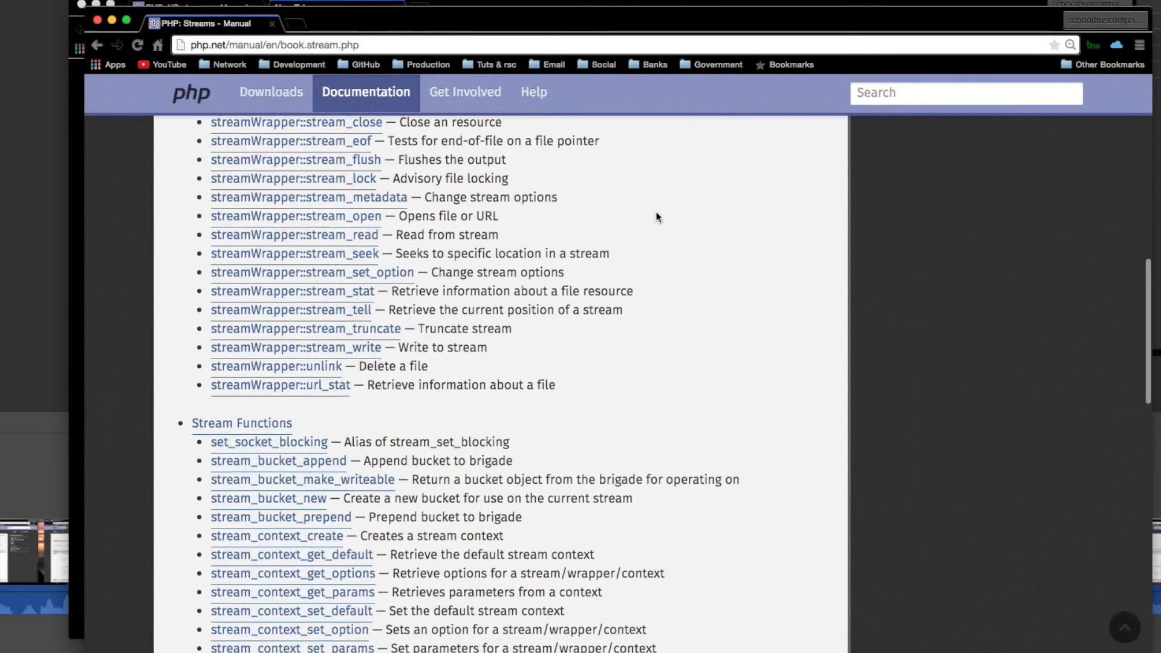
pyautogui.scroll(-5, 657, 216)
pyautogui.scroll(-3, 657, 216)
pyautogui.scroll(10, 657, 216)
pyautogui.scroll(5, 544, 232)
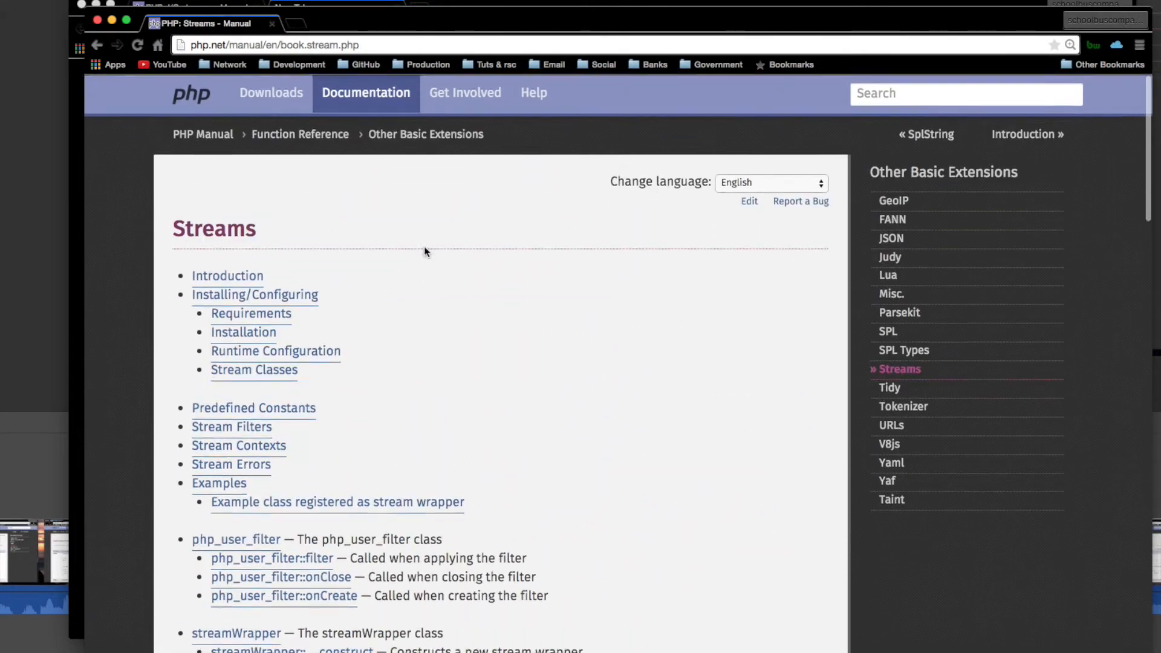
pyautogui.click(238, 274)
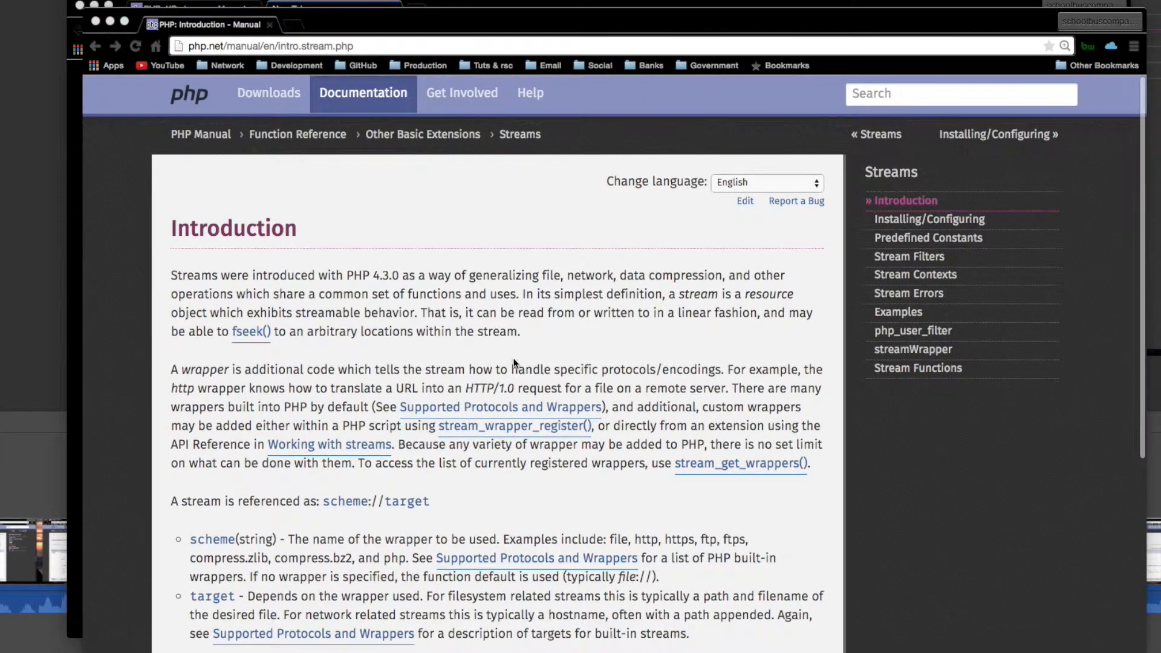
pyautogui.scroll(-1, 230, 323)
pyautogui.scroll(-4, 231, 324)
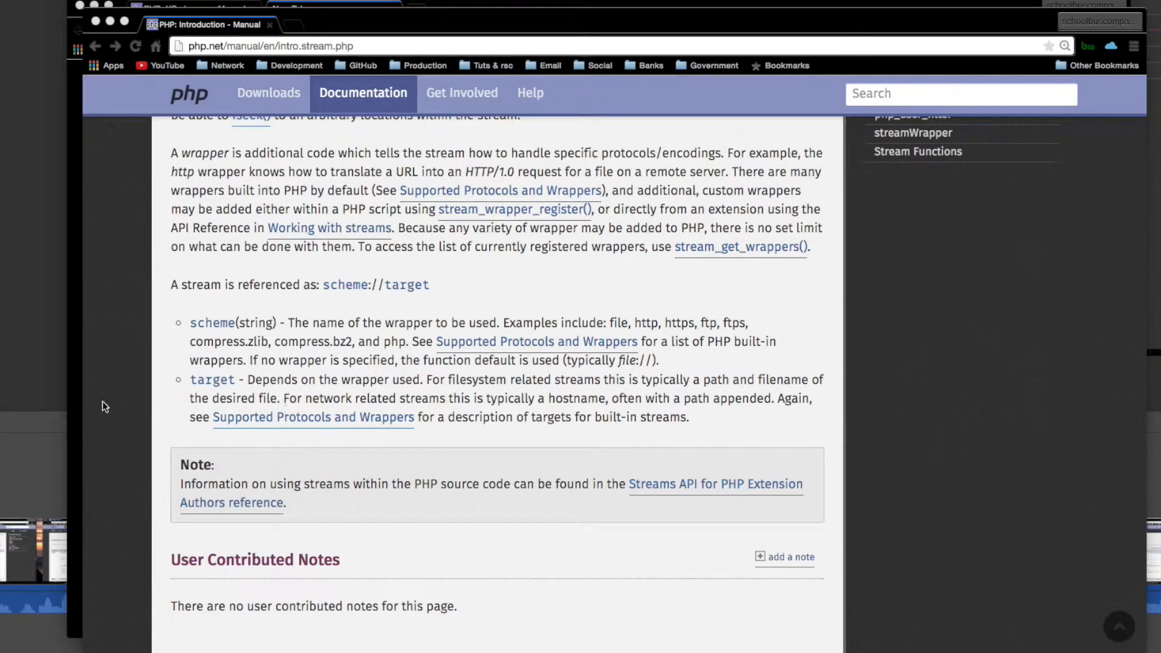
pyautogui.press('super+w')
pyautogui.press('super+w')
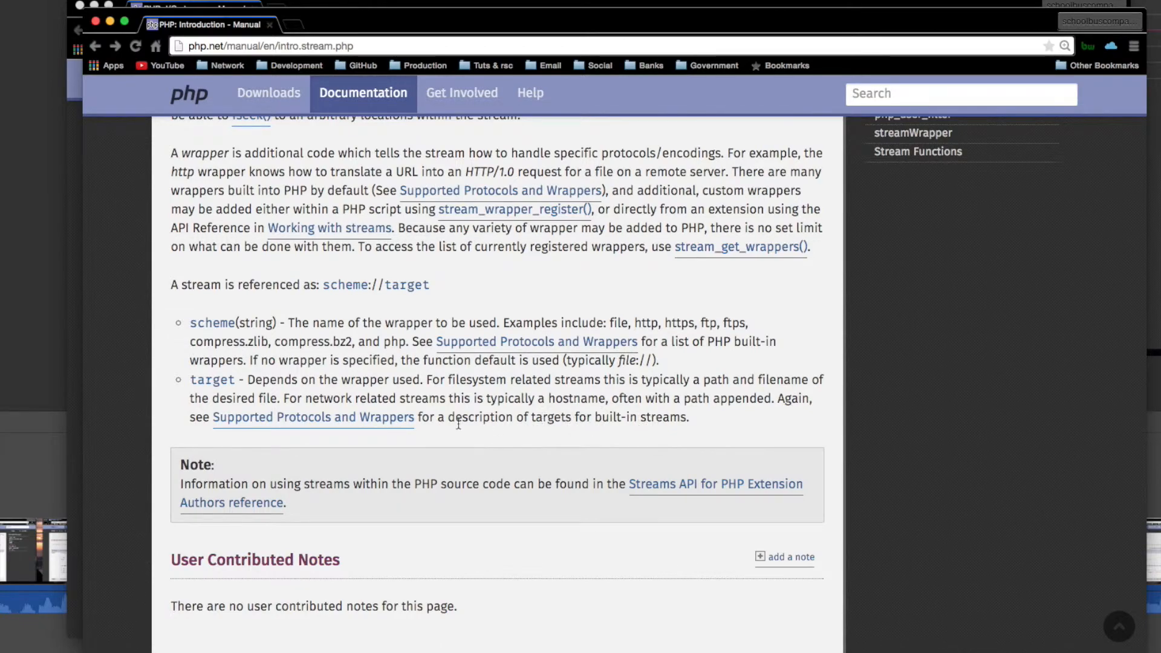
pyautogui.scroll(5, 390, 419)
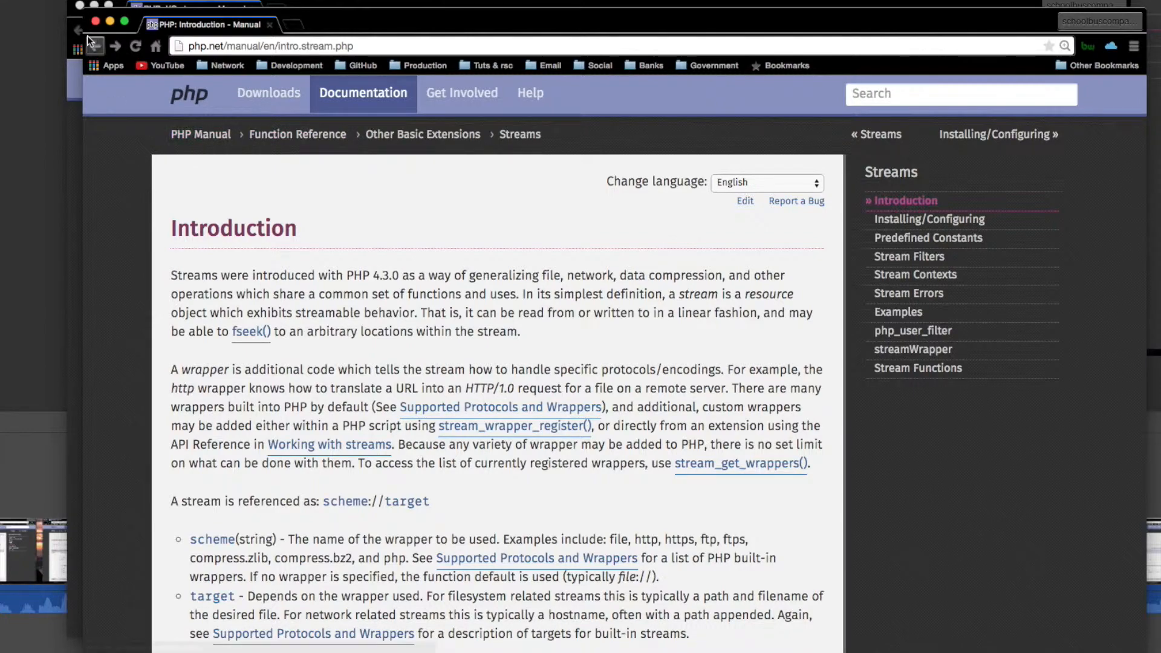
pyautogui.click(94, 22)
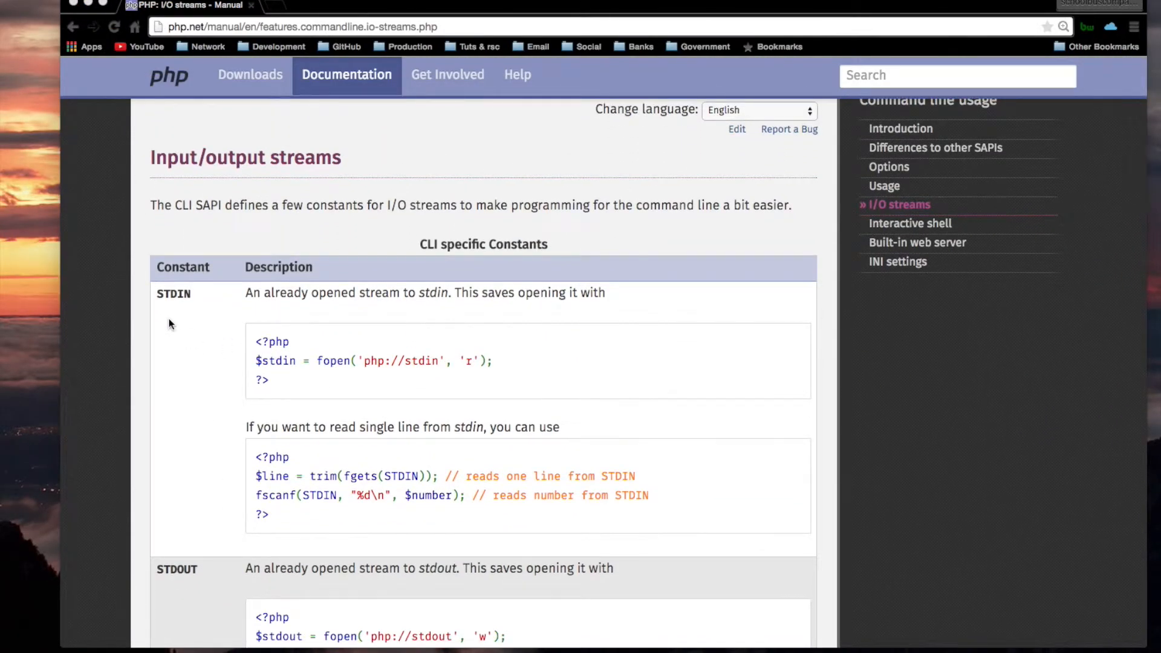
pyautogui.scroll(1, 171, 353)
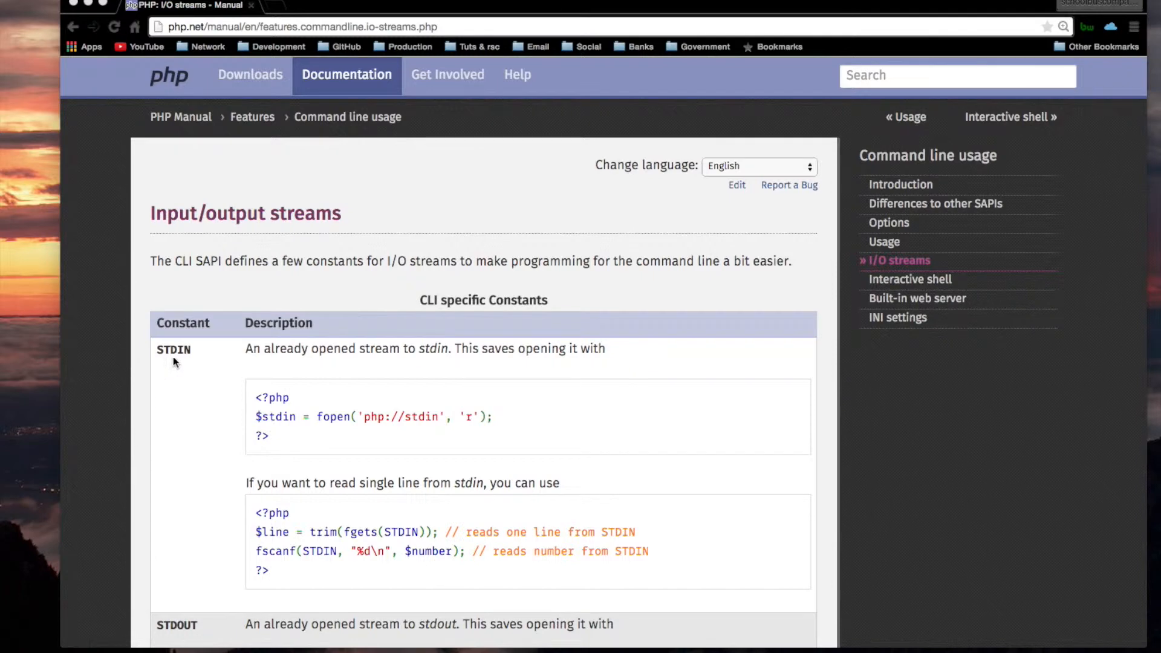
pyautogui.scroll(-2, 374, 397)
pyautogui.scroll(-6, 373, 396)
pyautogui.scroll(-2, 376, 394)
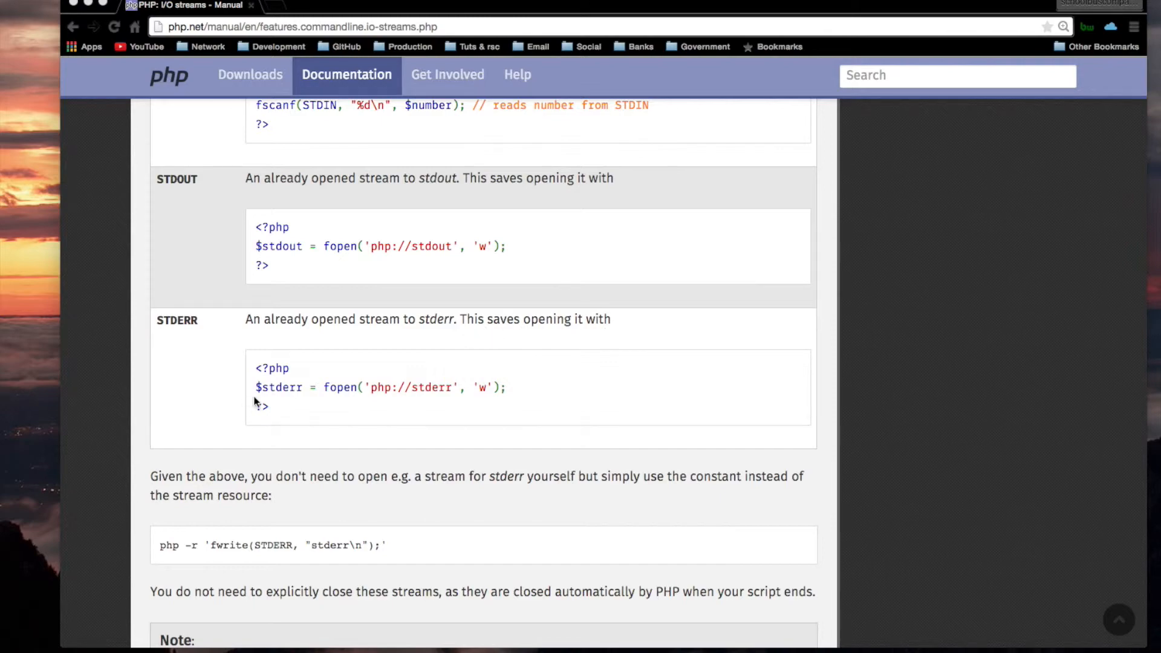
pyautogui.scroll(1, 496, 393)
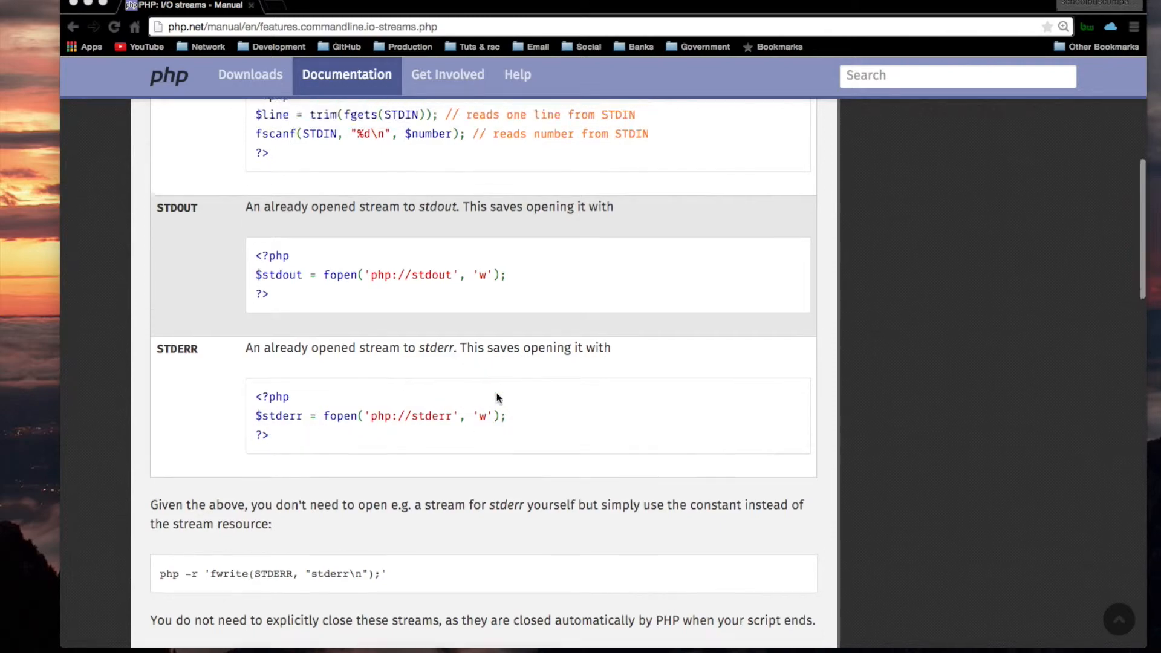
pyautogui.scroll(4, 496, 393)
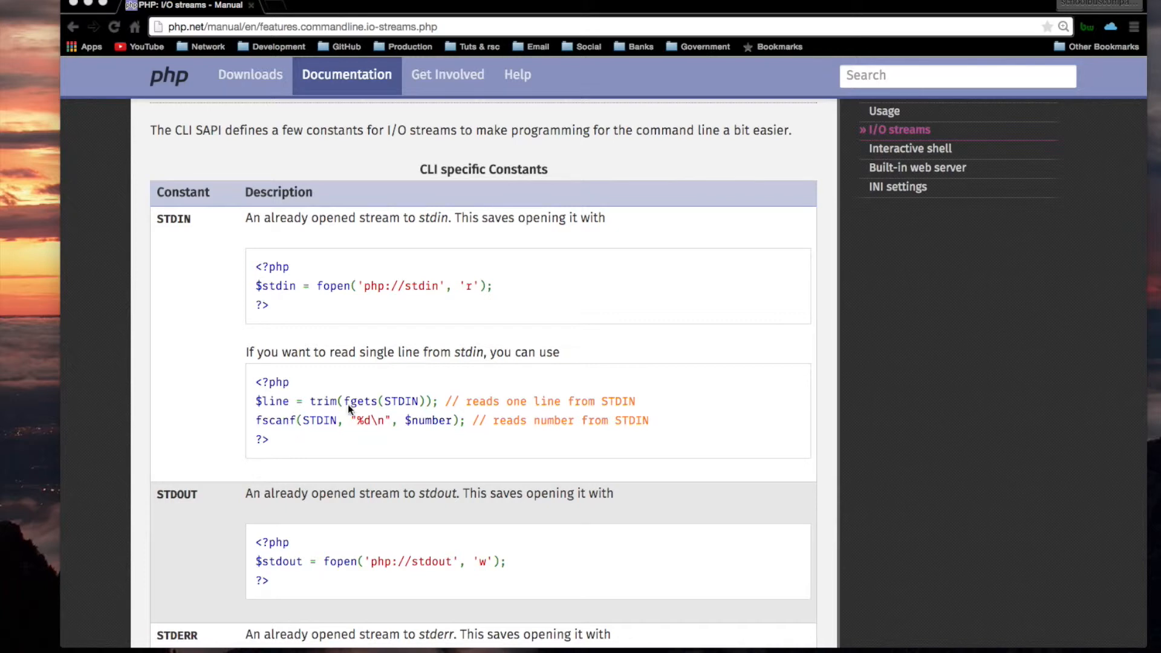
pyautogui.scroll(-3, 306, 426)
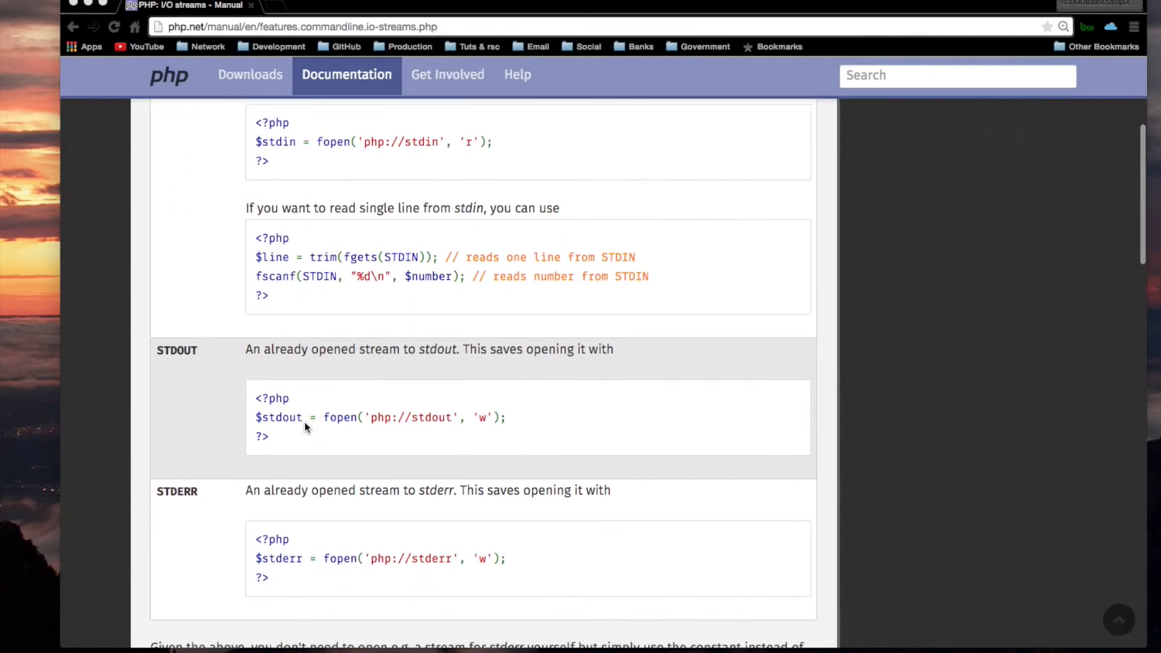
pyautogui.scroll(-3, 305, 427)
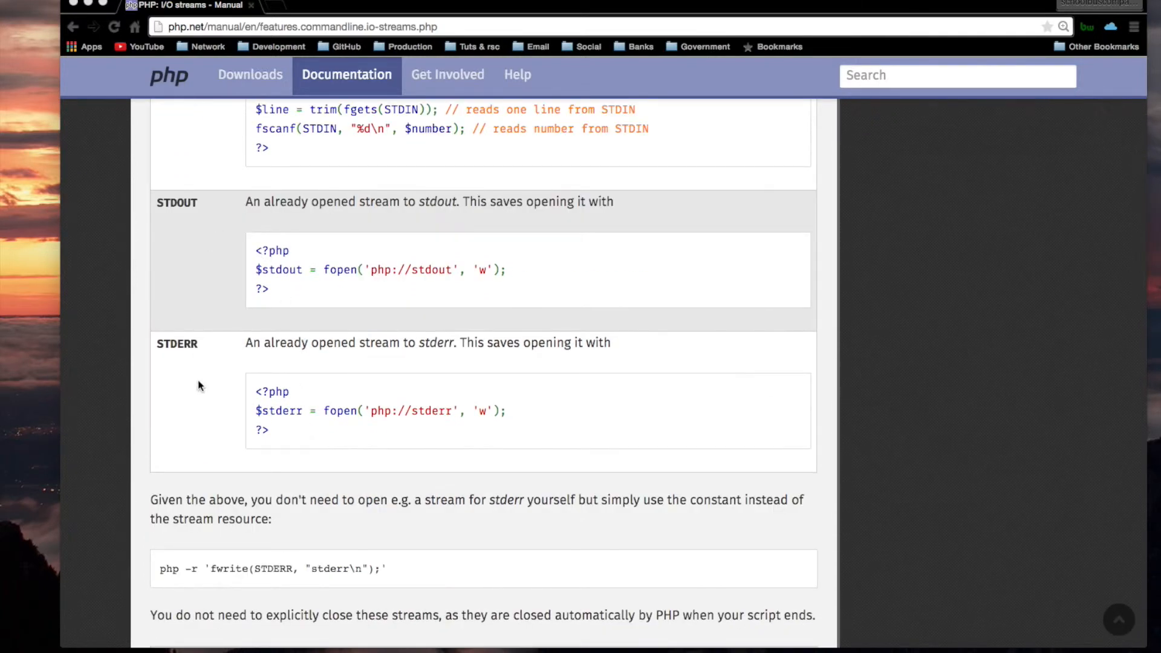
pyautogui.scroll(3, 198, 385)
pyautogui.scroll(3, 197, 385)
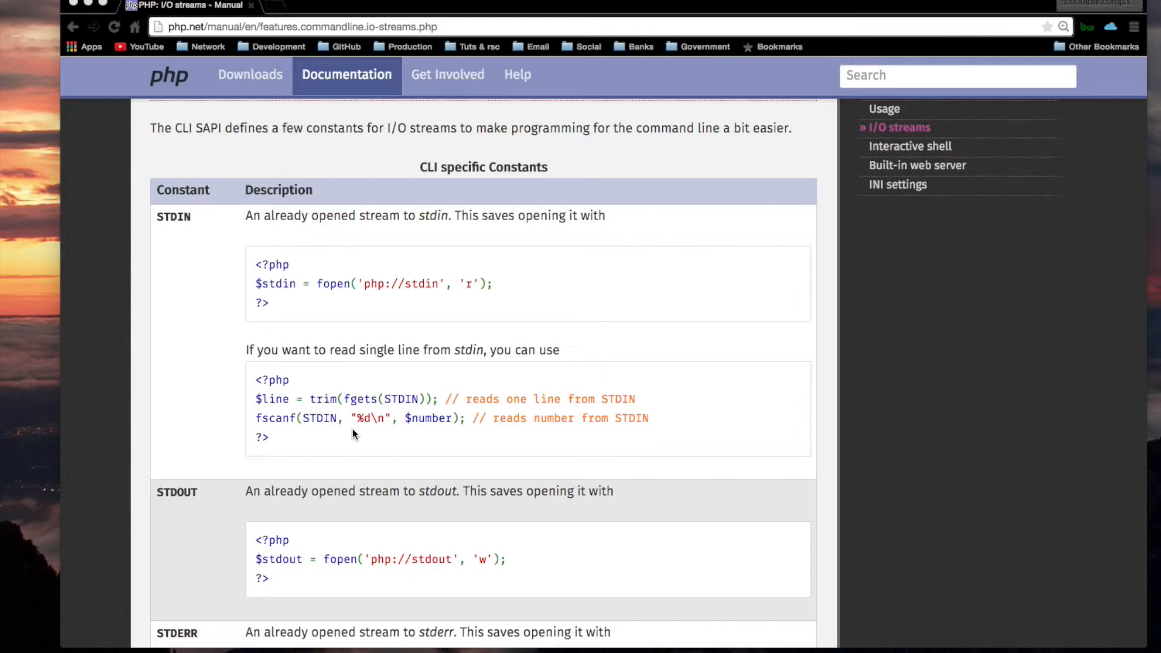
pyautogui.scroll(-5, 354, 434)
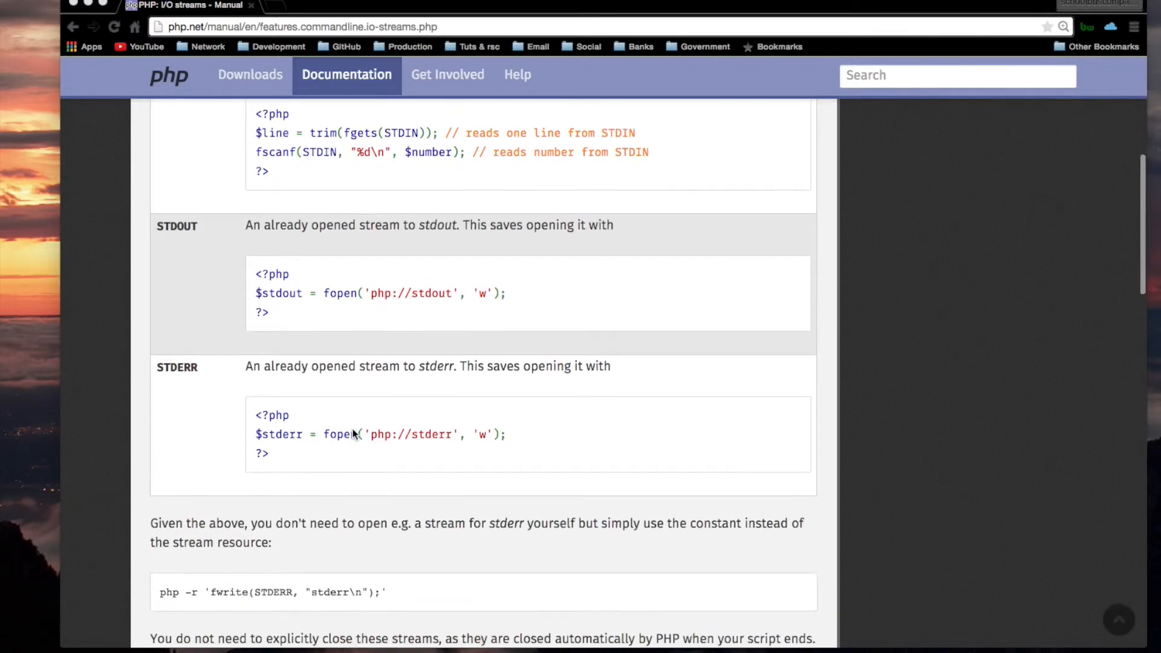